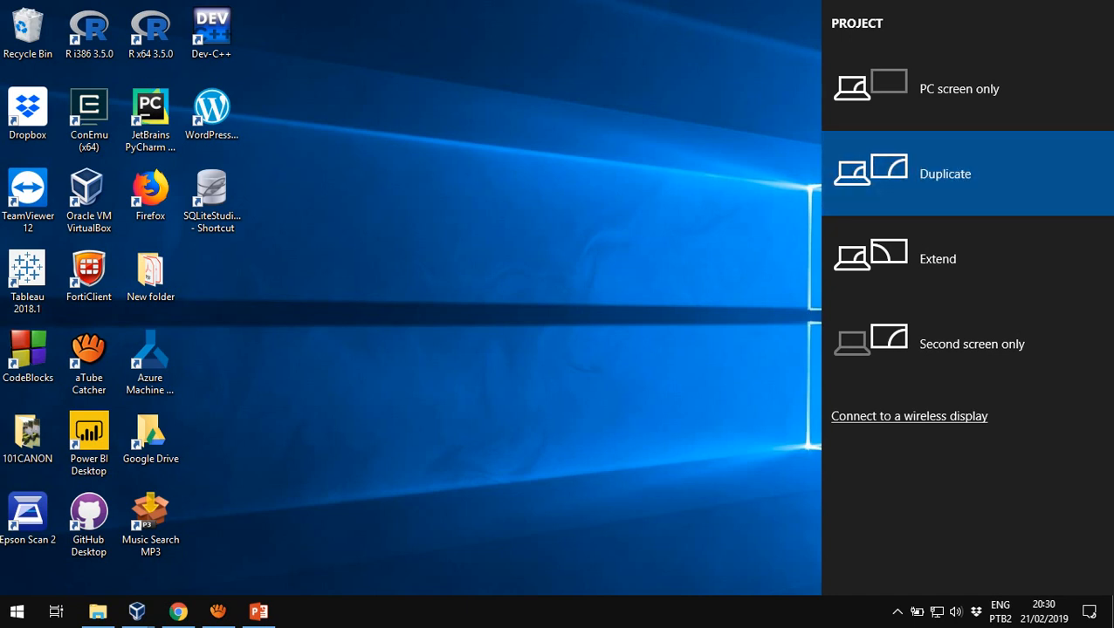
# Switch to the SQL Server 2017 installation presentation in PowerPoint and start its slide show in presenter view.
pyautogui.click(526, 164)
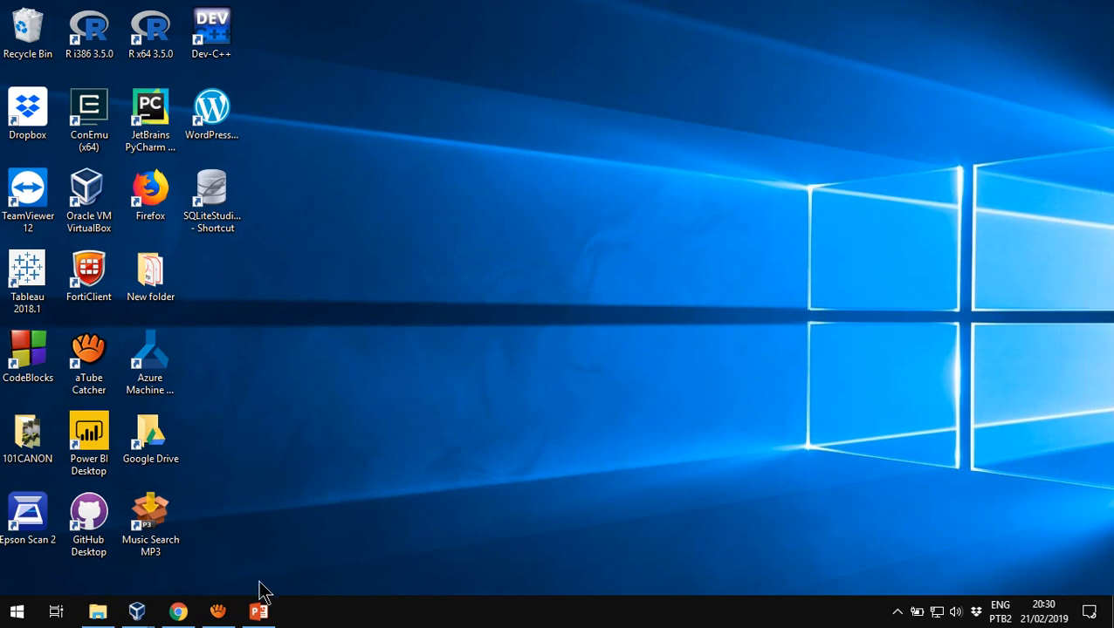
pyautogui.click(258, 611)
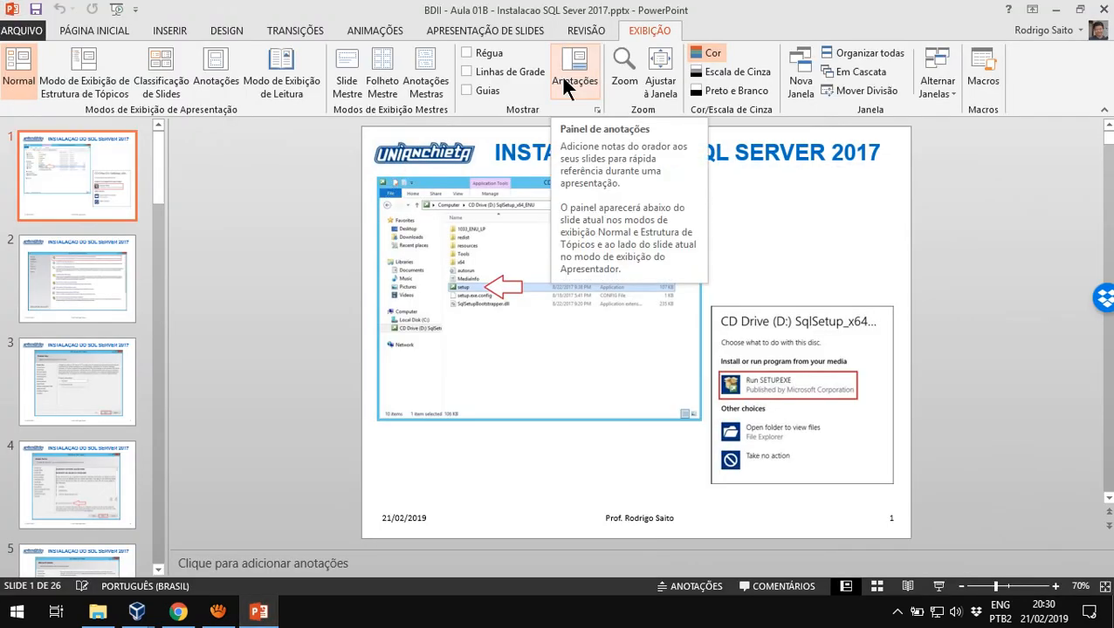
pyautogui.hotkey('alt', 'F5')
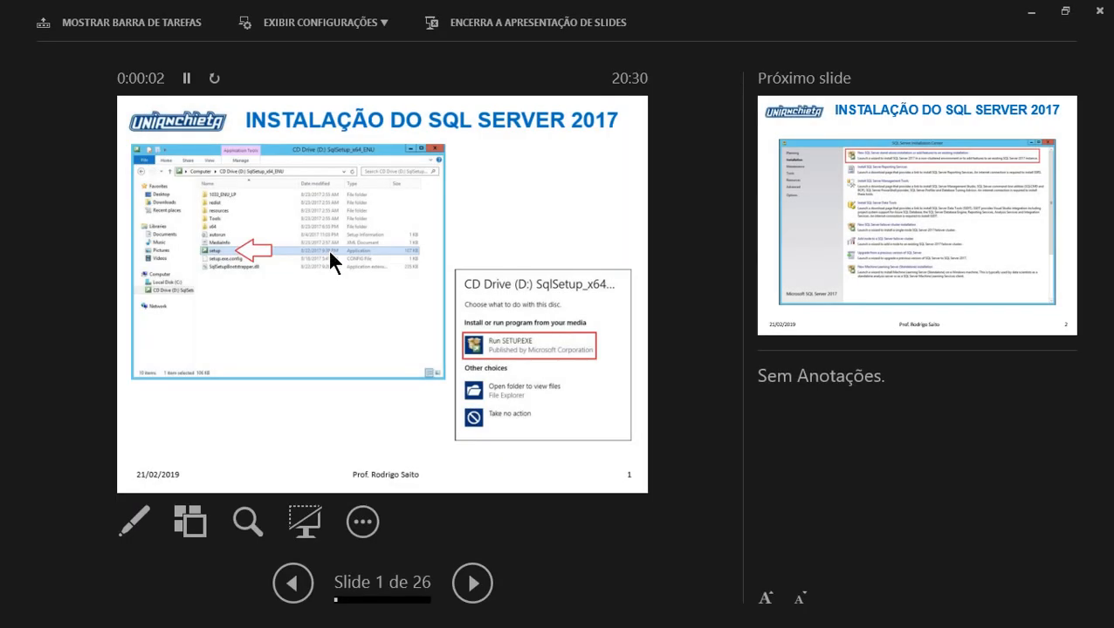
# Magnify the installation disc's file listing on slide 1 and inspect the area around the setup file.
pyautogui.click(249, 522)
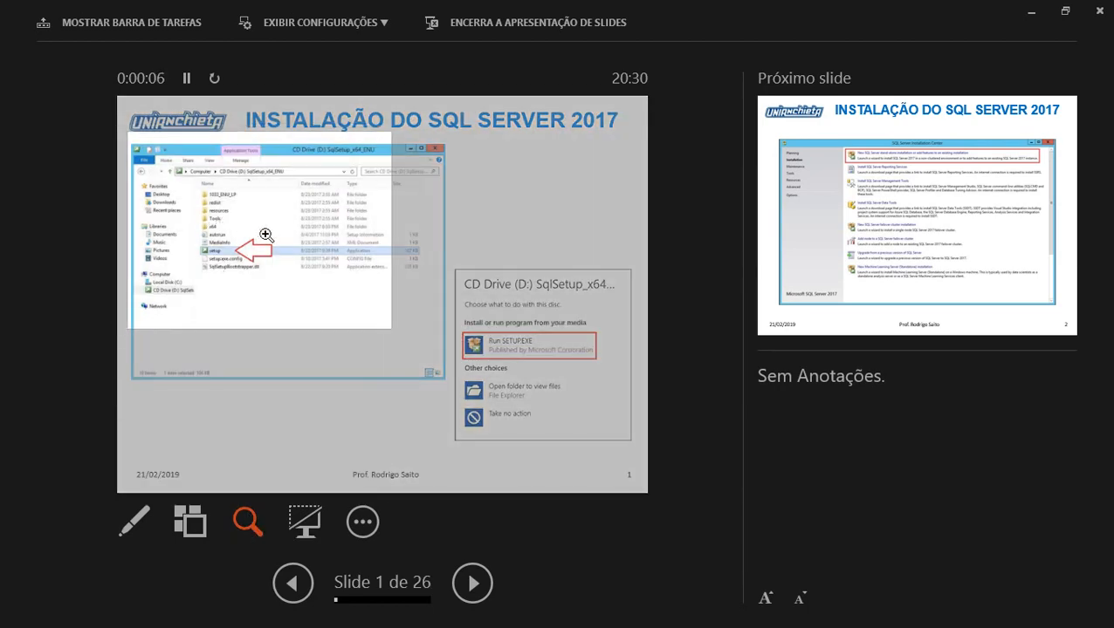
pyautogui.click(206, 225)
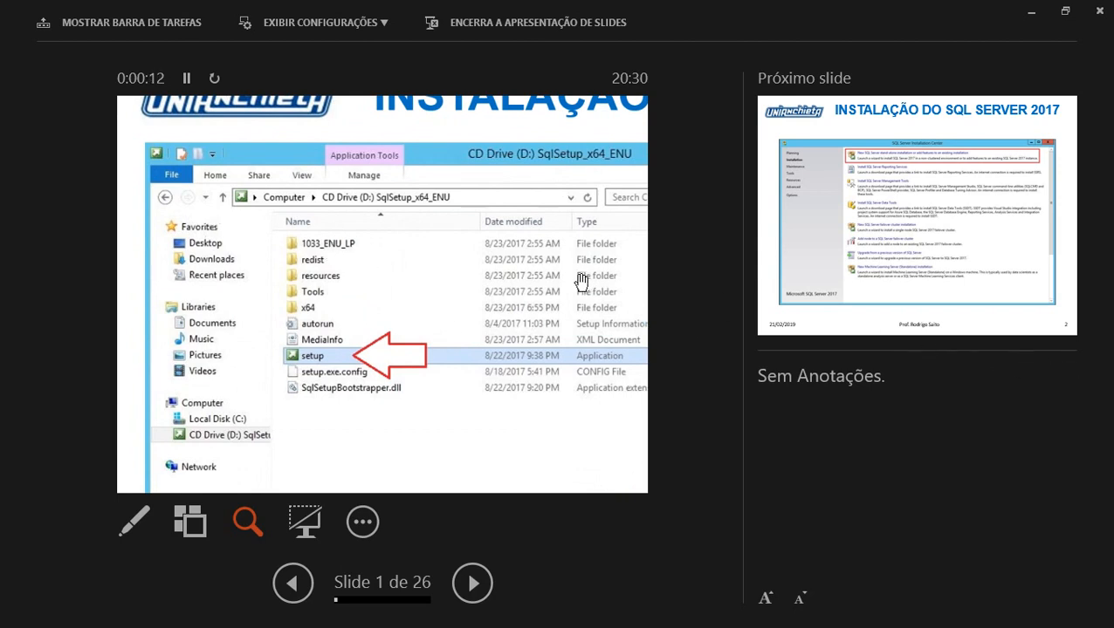
pyautogui.moveTo(579, 282); pyautogui.dragTo(439, 278)
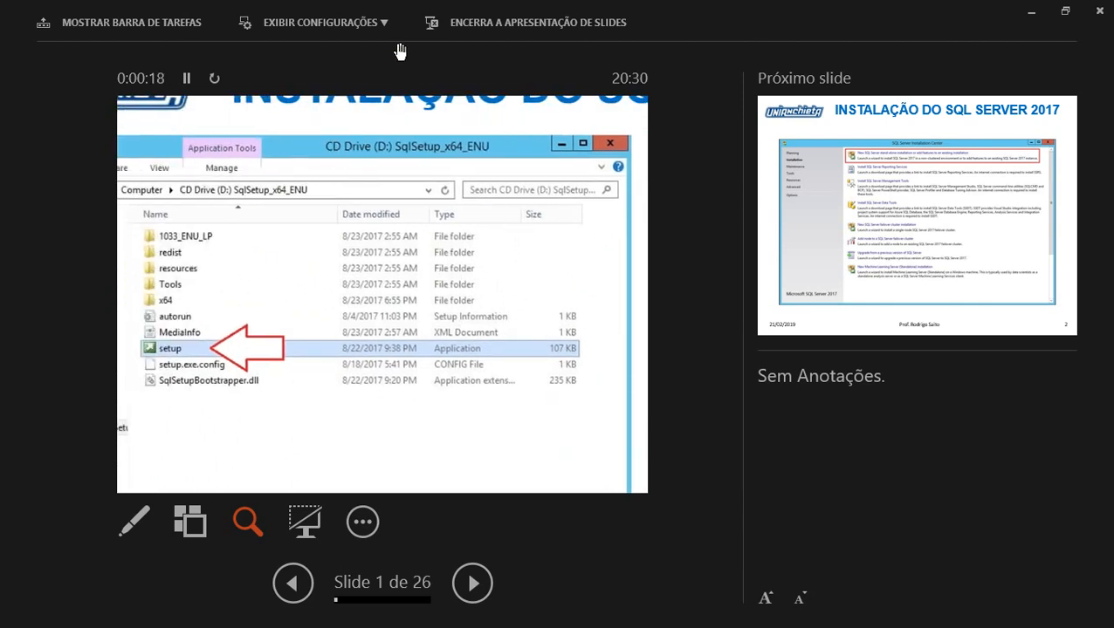
# Duplicate the slide show on both displays and advance to slide 2 with the SQL Server Installation Center.
pyautogui.click(382, 22)
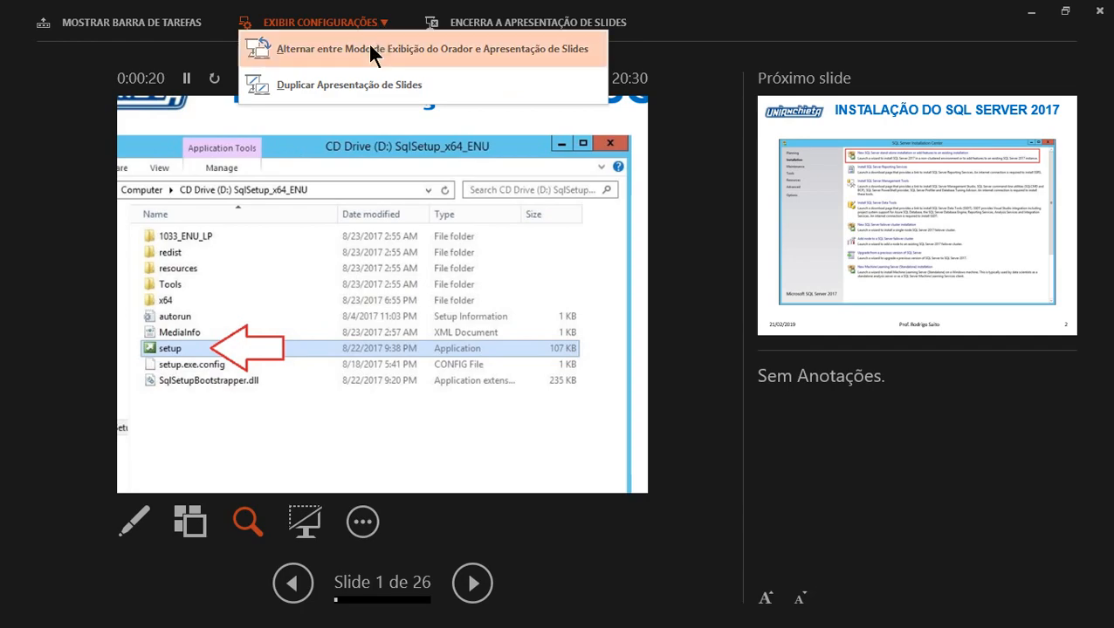
pyautogui.click(358, 83)
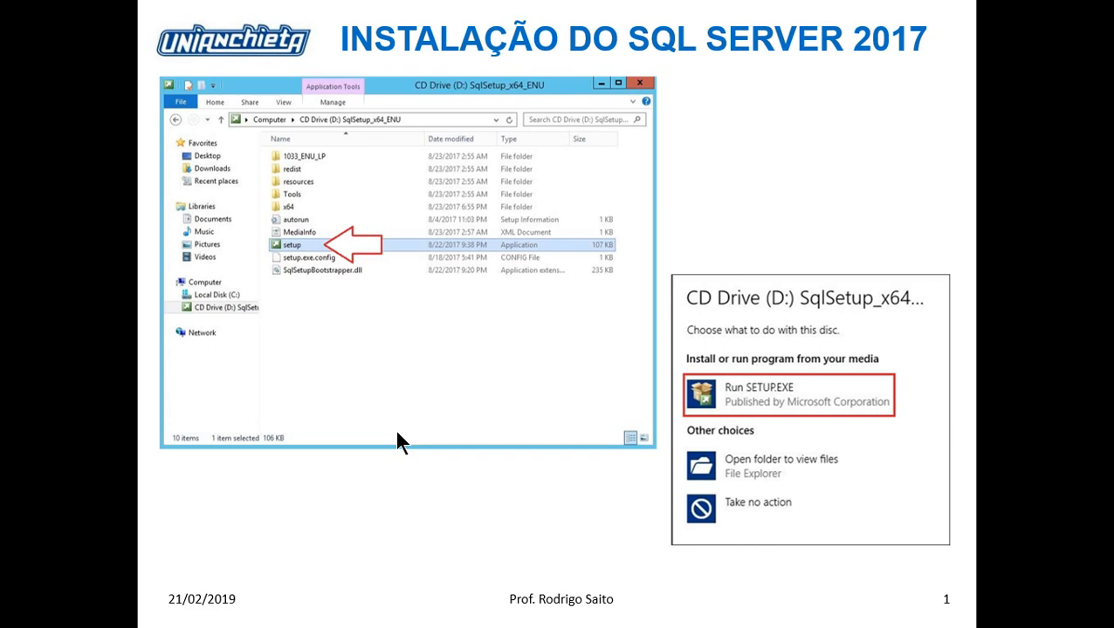
pyautogui.click(794, 391)
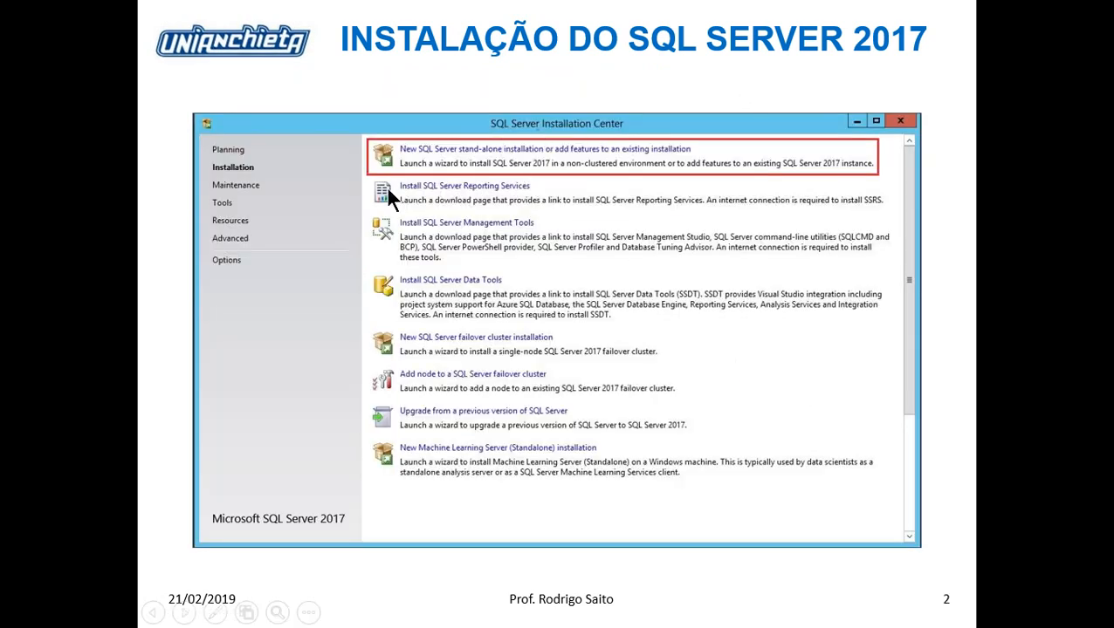
# Magnify the stand-alone installation option on the Installation Center slide, return to normal size and advance to the Product Key slide.
pyautogui.hotkey('ctrl', '1')
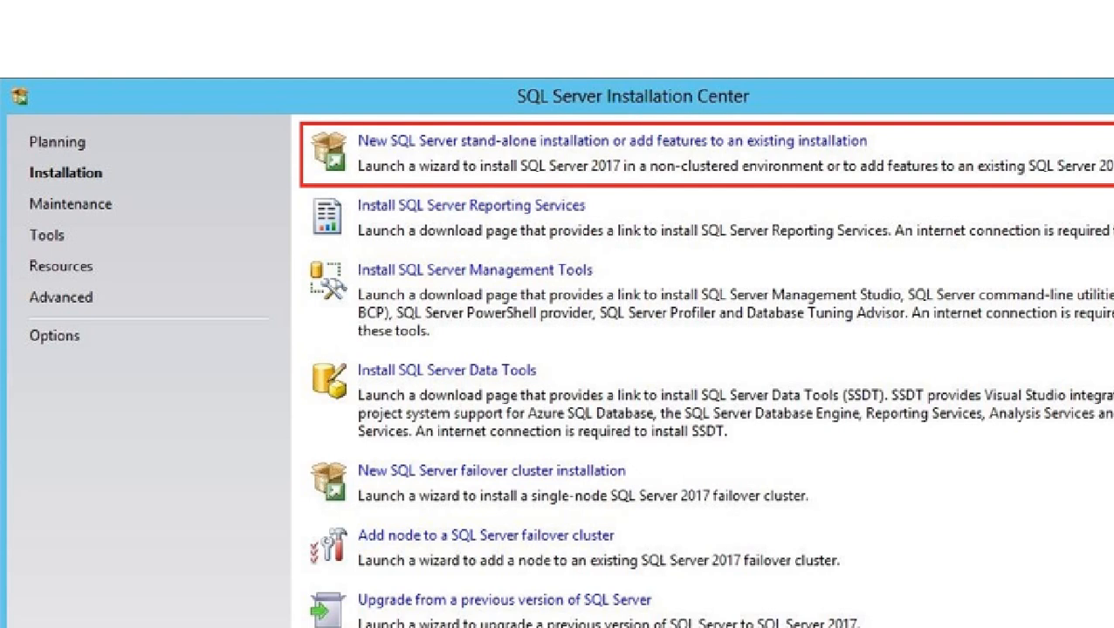
pyautogui.scroll(-3, 456, 160)
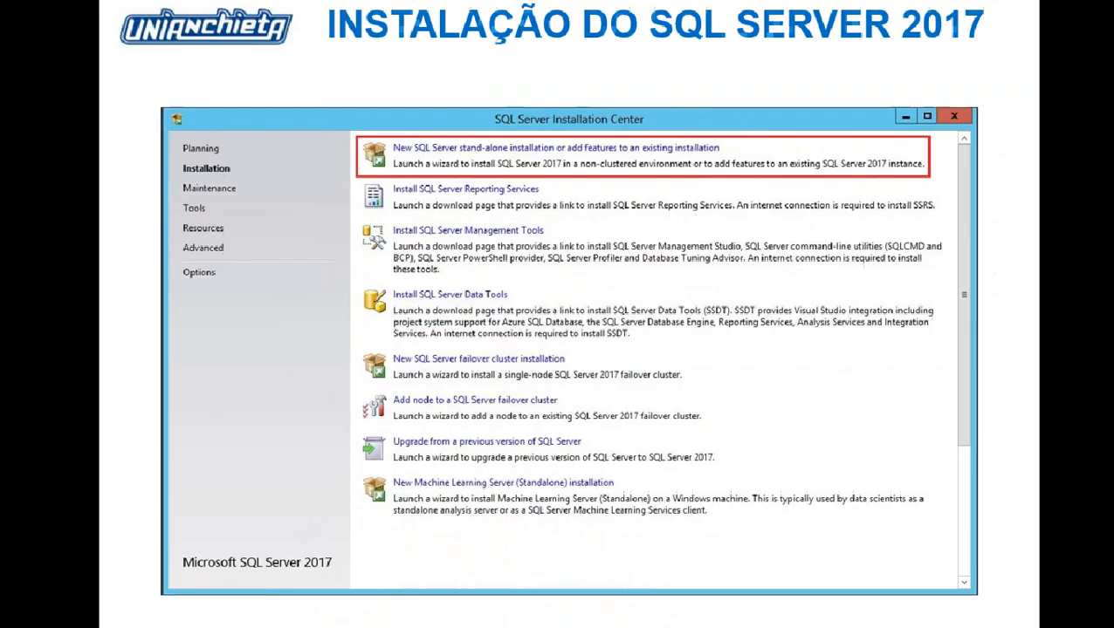
pyautogui.click(455, 161)
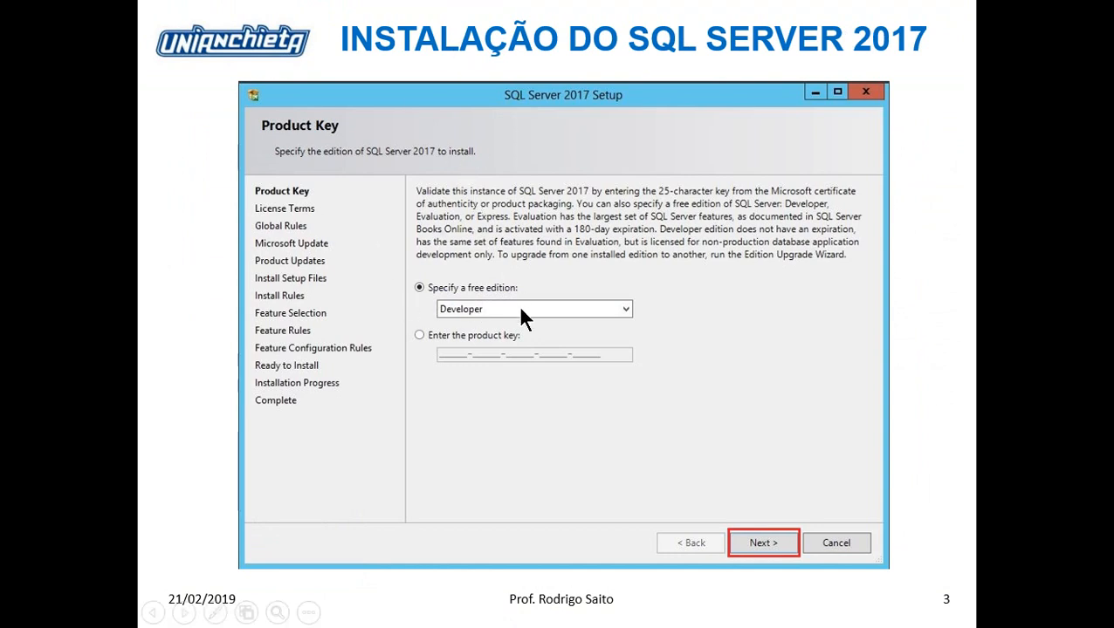
pyautogui.press('super+e')
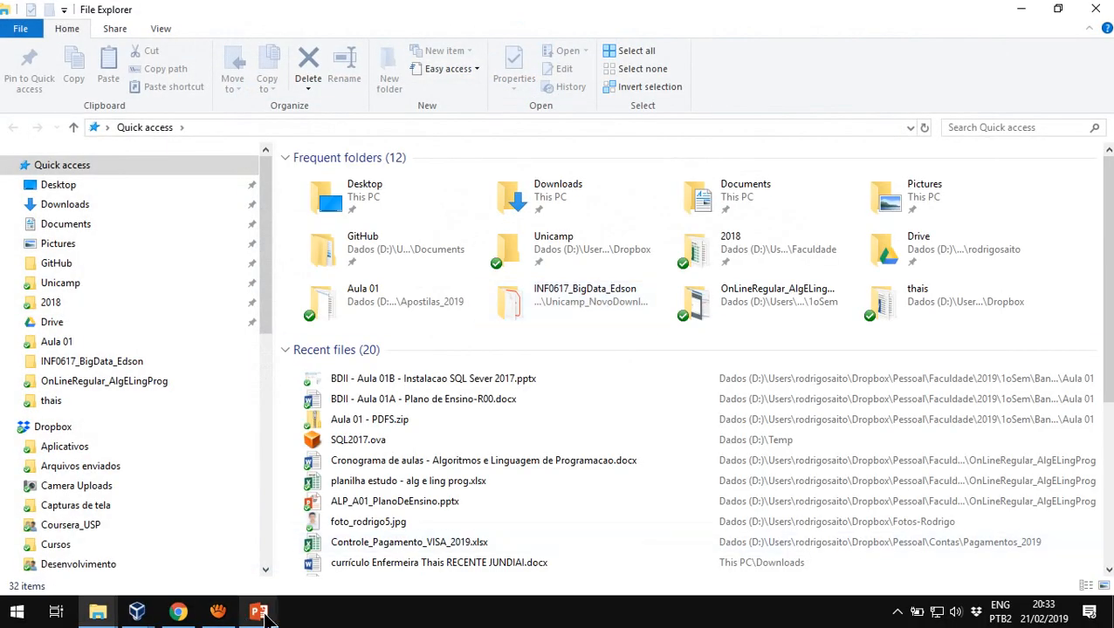
pyautogui.moveTo(258, 611)
pyautogui.click(378, 524)
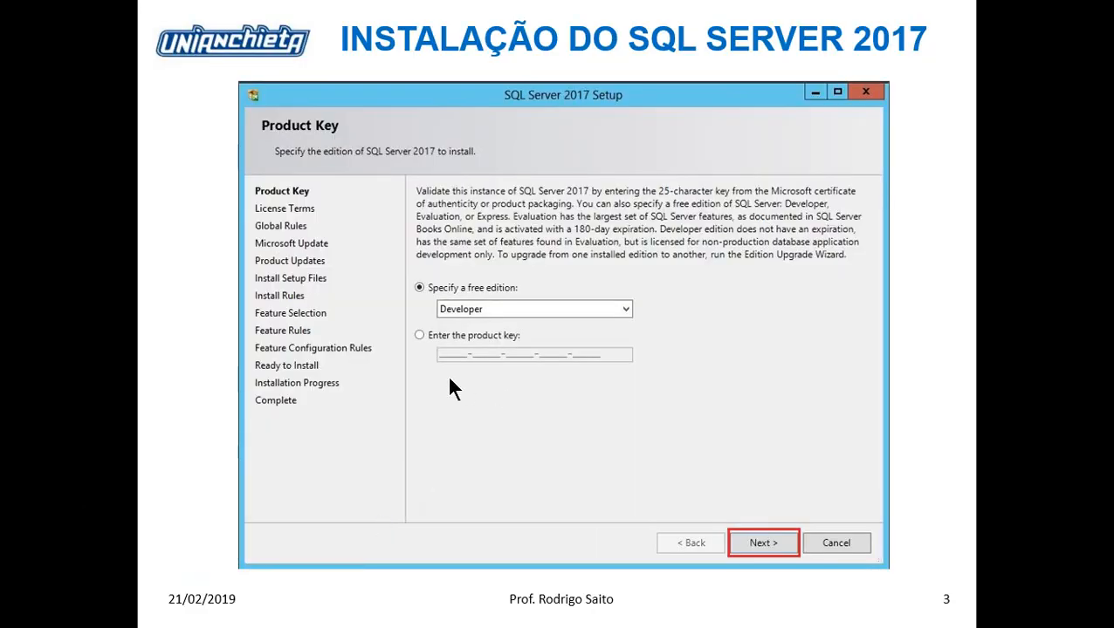
# Advance the slide show from Product Key through License Terms and Microsoft Update to the Install Rules slide.
pyautogui.hotkey('ctrl', '1')
pyautogui.click(449, 377)
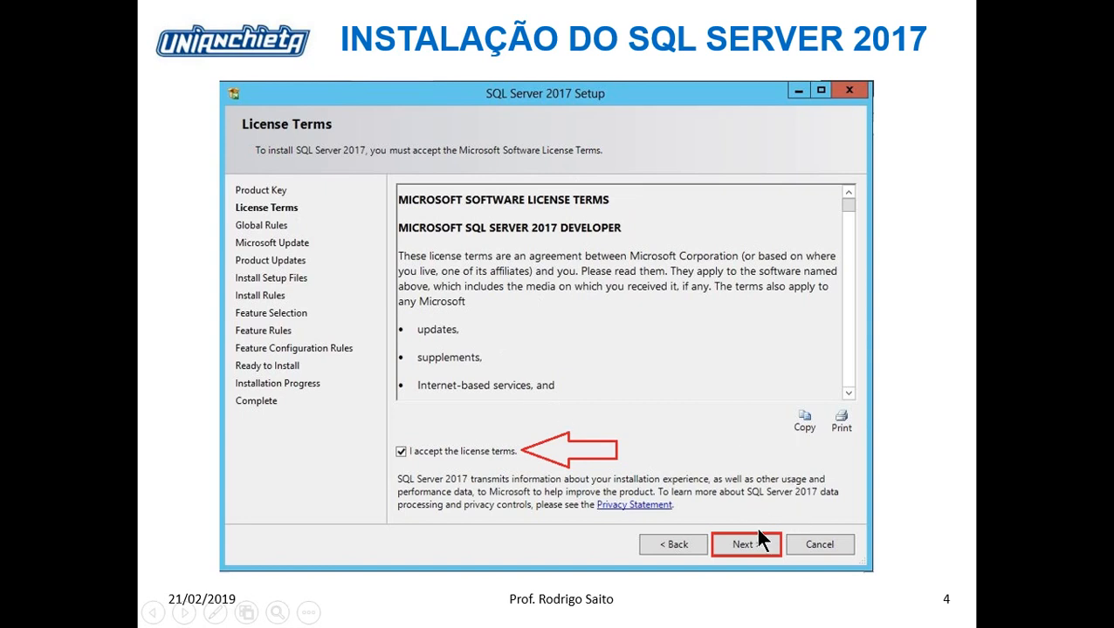
pyautogui.press('Right')
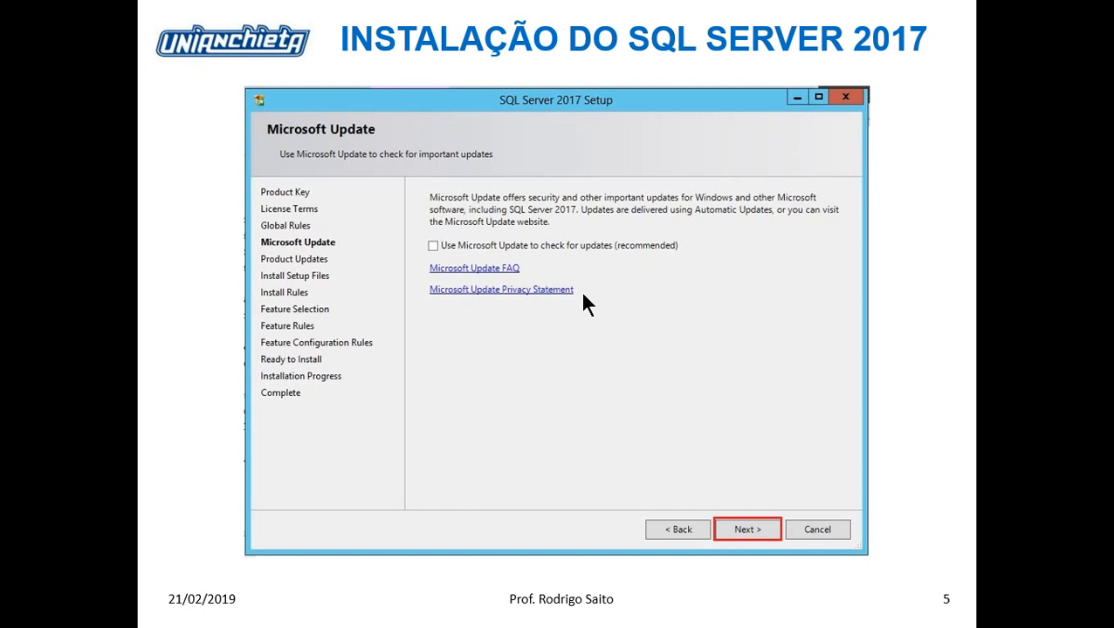
pyautogui.press('Right')
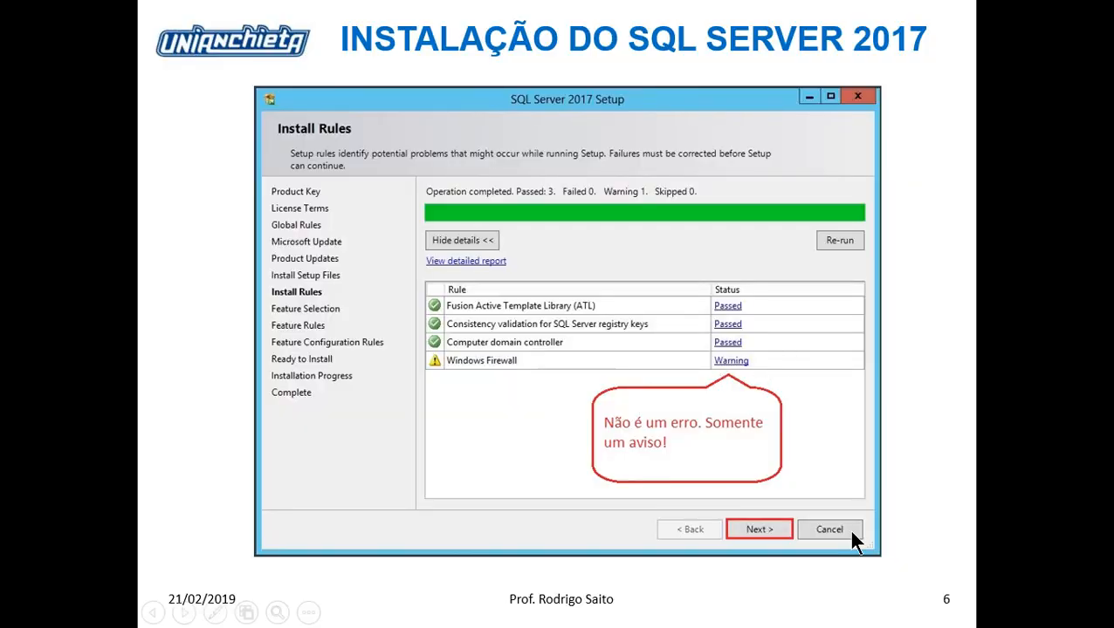
# Advance through the Feature Selection, Instance Configuration and Service Accounts slides to the Collation settings on slide 10.
pyautogui.click(650, 352)
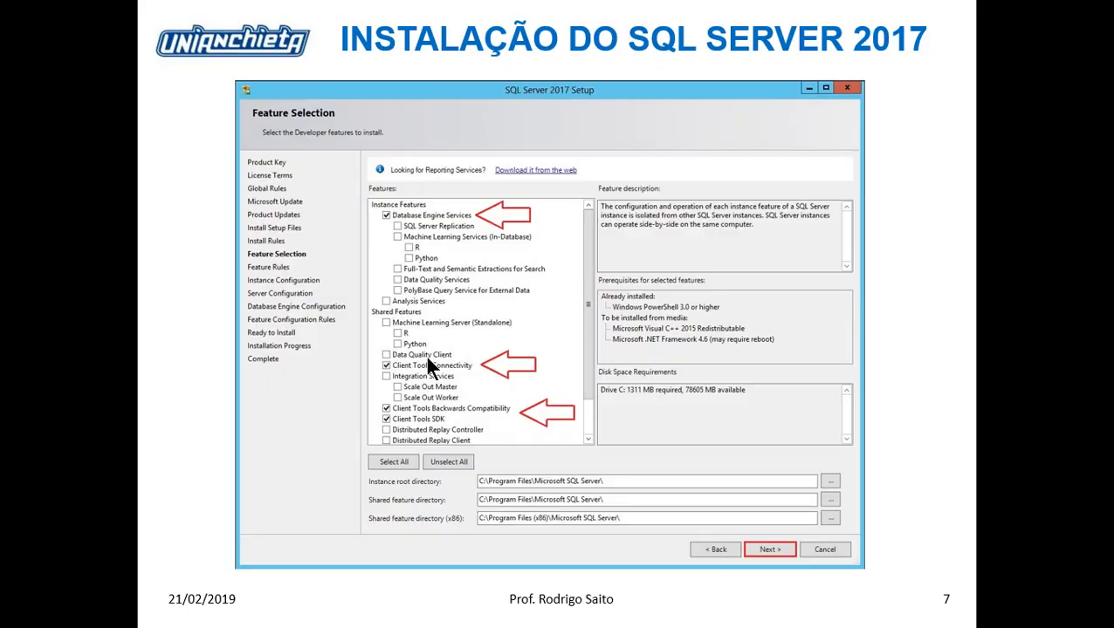
pyautogui.click(426, 357)
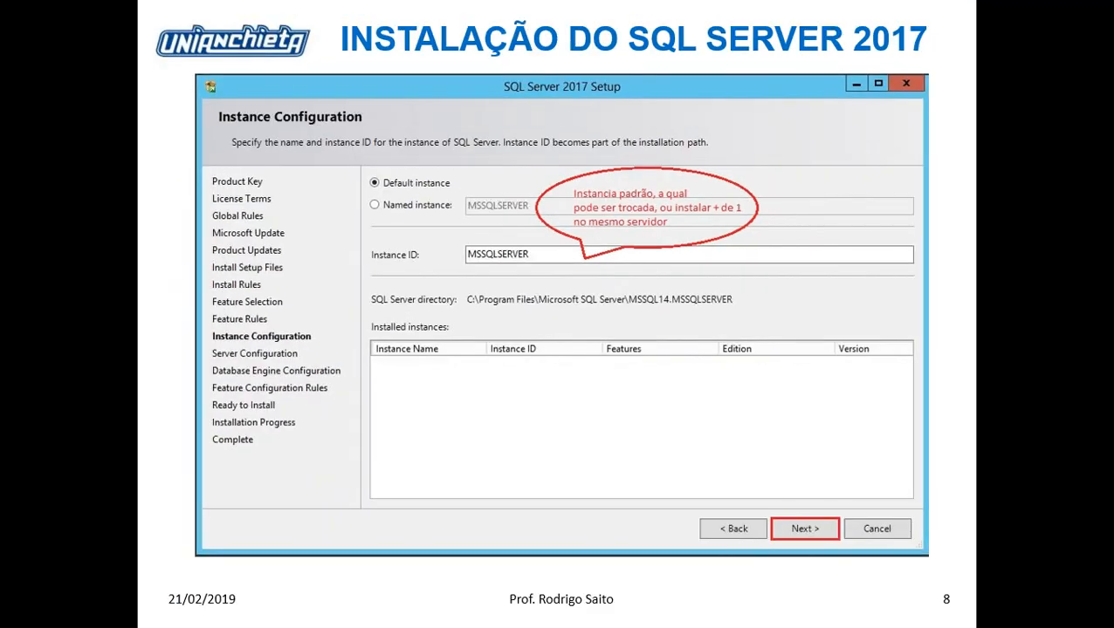
pyautogui.press('Right')
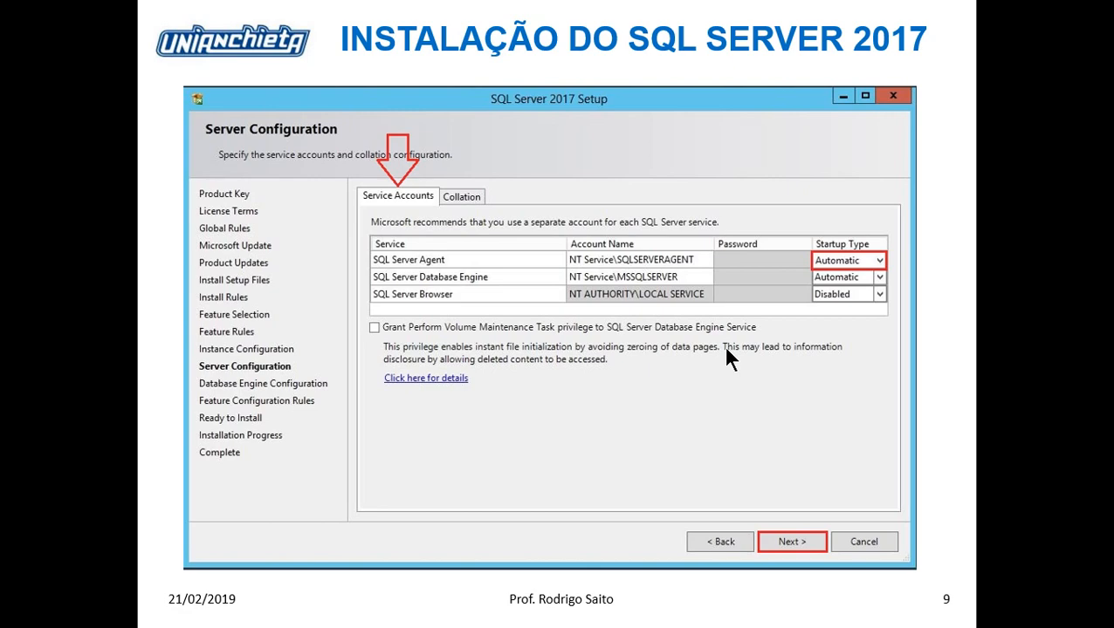
pyautogui.press('Right')
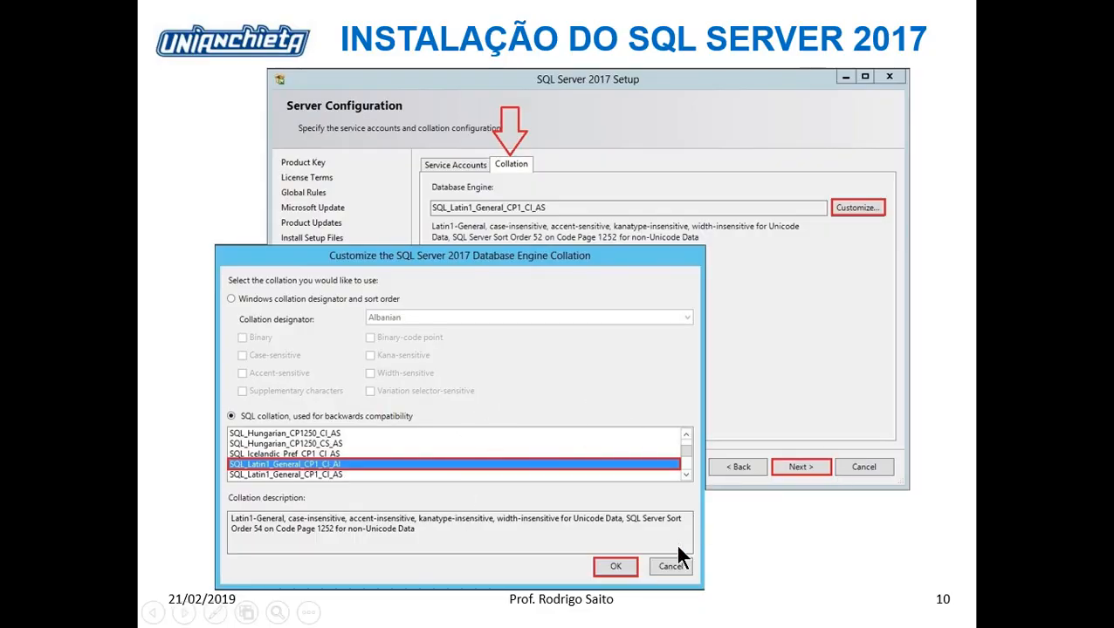
# Advance past the authentication mode slide to the Data Directories settings on slide 12 and magnify its folder tree.
pyautogui.click(829, 422)
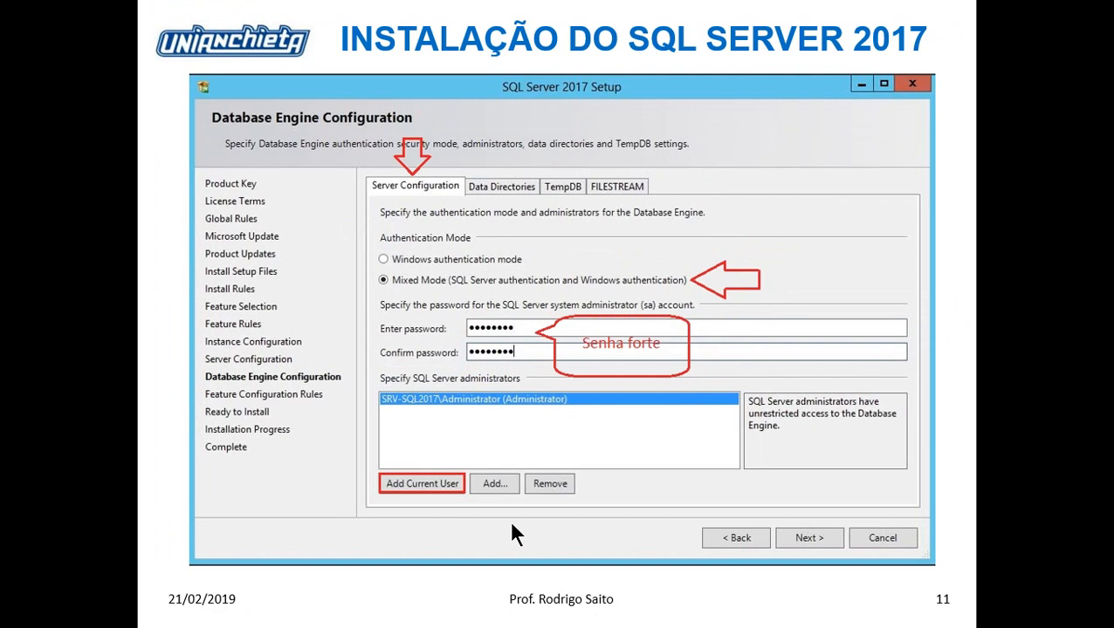
pyautogui.press('Right')
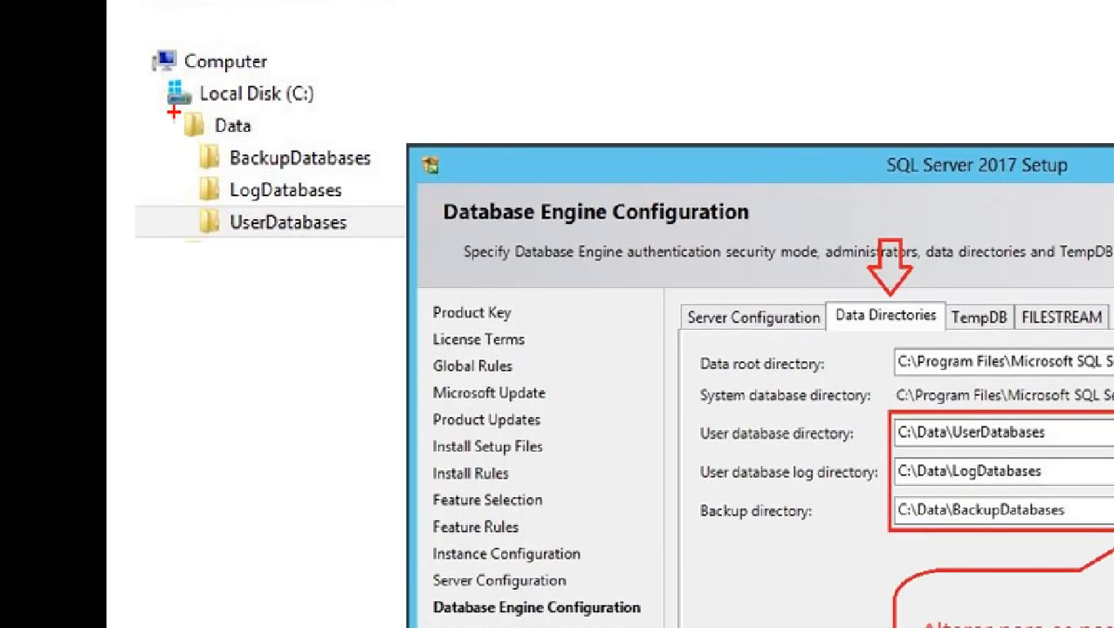
# Draw a red box around the Data folder tree and arrows to BackupDatabases, UserDatabases and LogDatabases, and close the annotated view.
pyautogui.moveTo(155, 89); pyautogui.dragTo(418, 293)
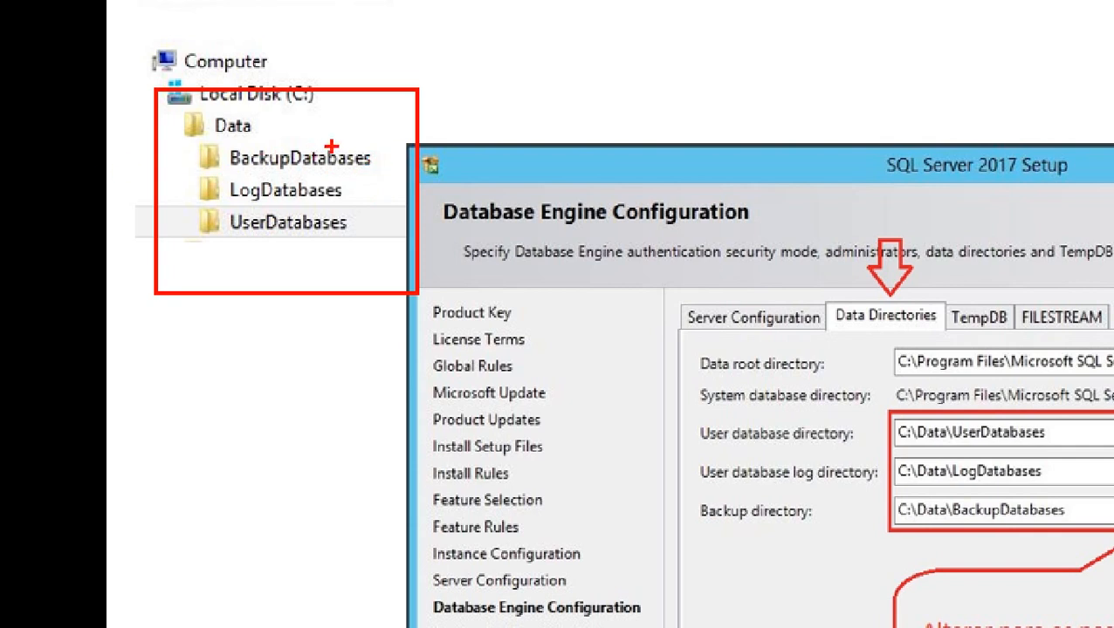
pyautogui.moveTo(330, 145); pyautogui.dragTo(464, 0)
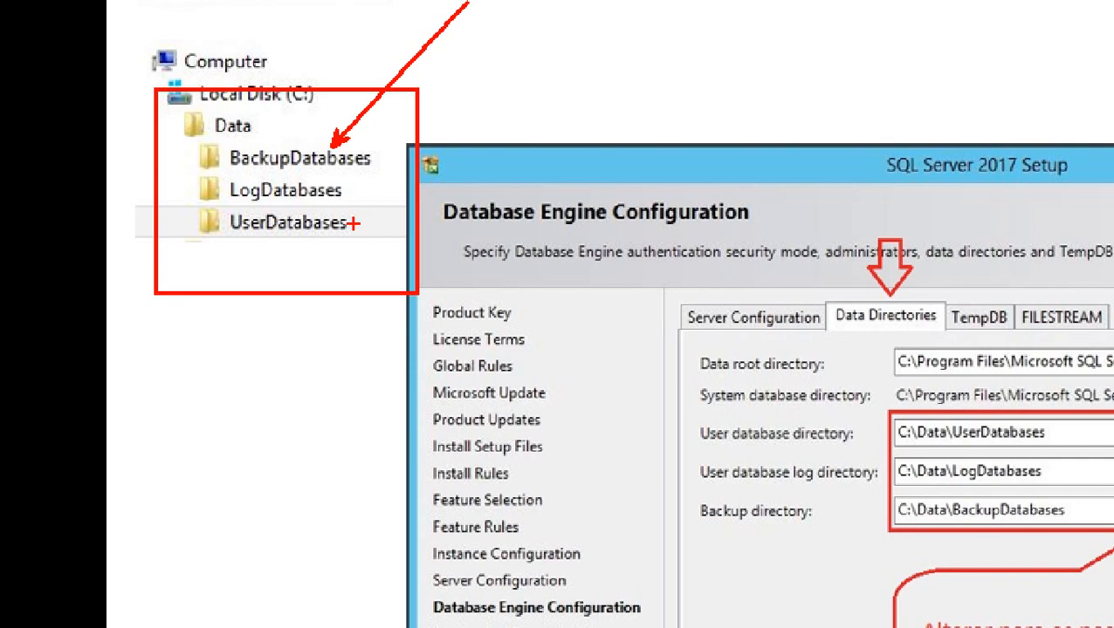
pyautogui.moveTo(352, 224); pyautogui.dragTo(689, 26)
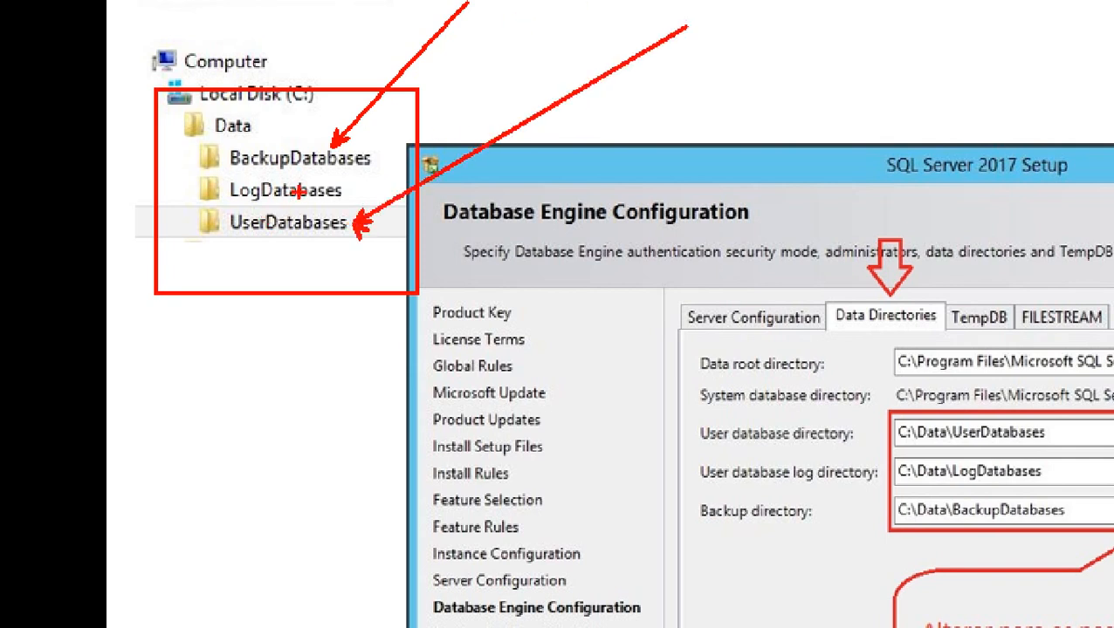
pyautogui.moveTo(343, 189); pyautogui.dragTo(677, 20)
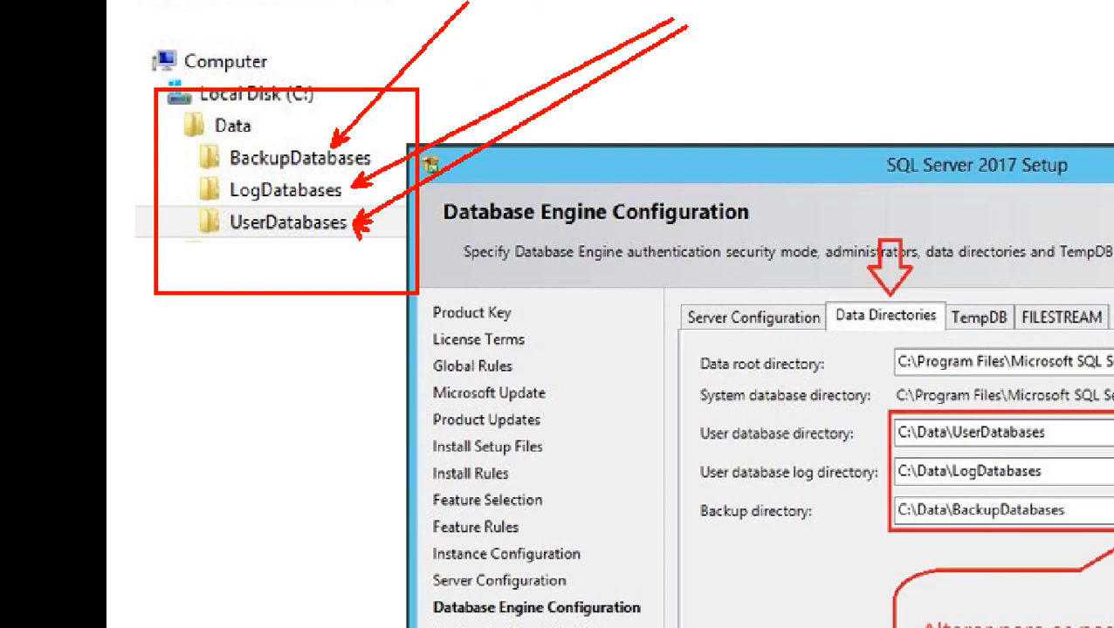
pyautogui.press('Escape')
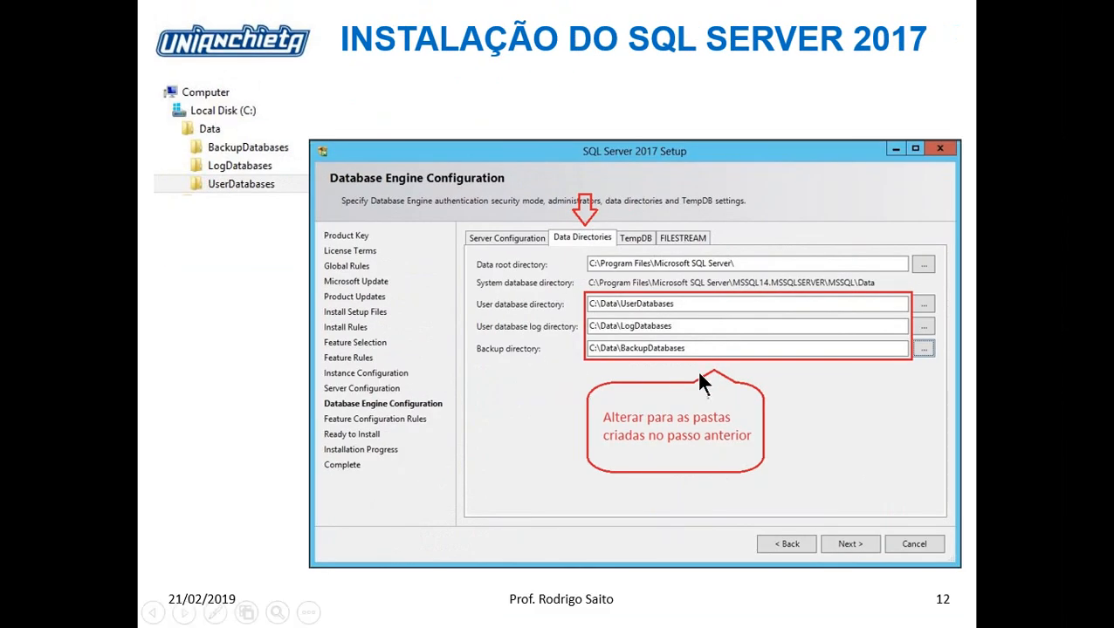
# Advance from the Data Directories slide through the TempDB settings to the Ready to Install summary on slide 14.
pyautogui.hotkey('ctrl', '1')
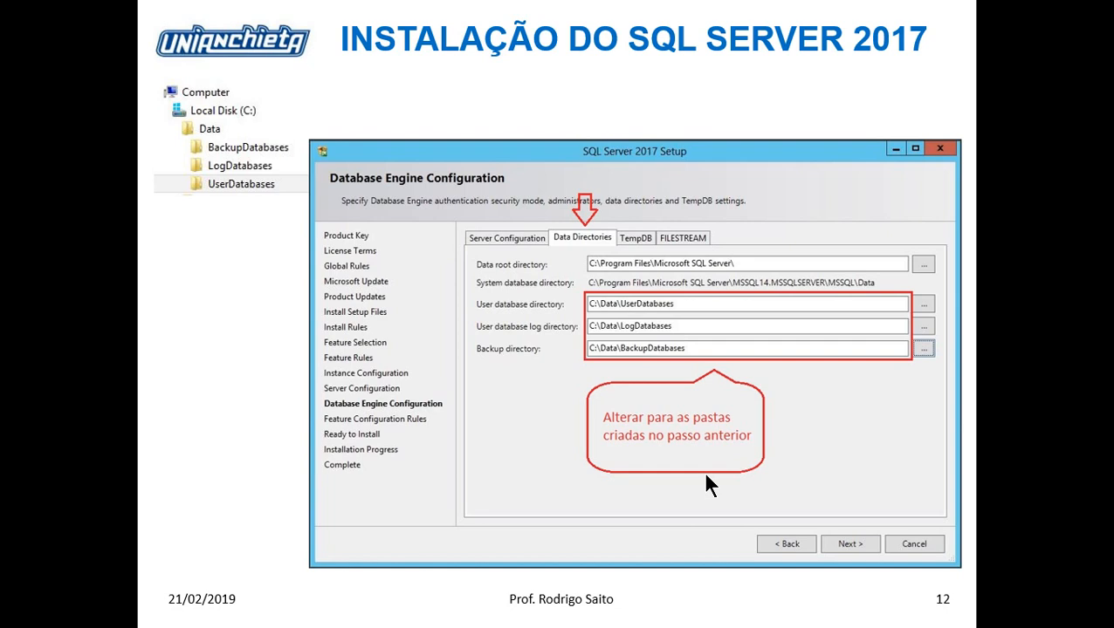
pyautogui.press('Right')
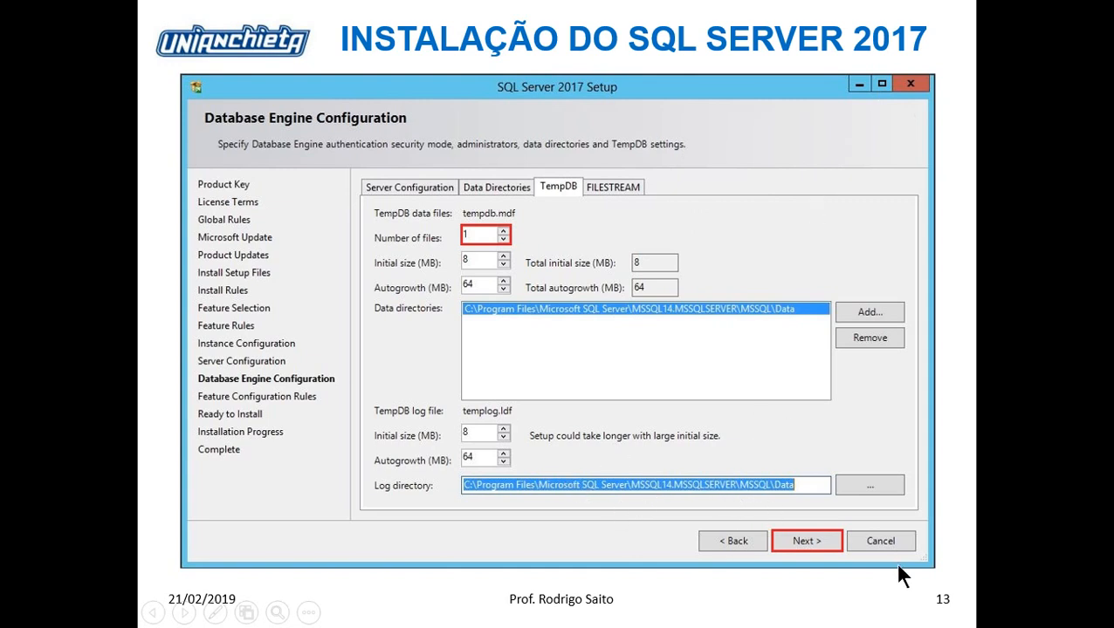
pyautogui.click(813, 560)
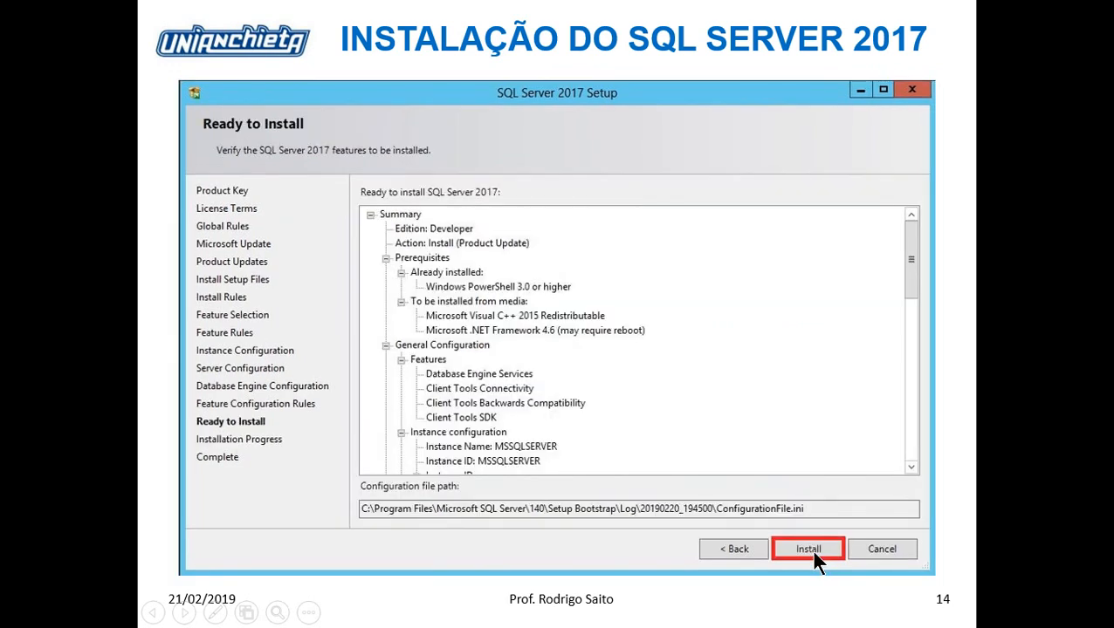